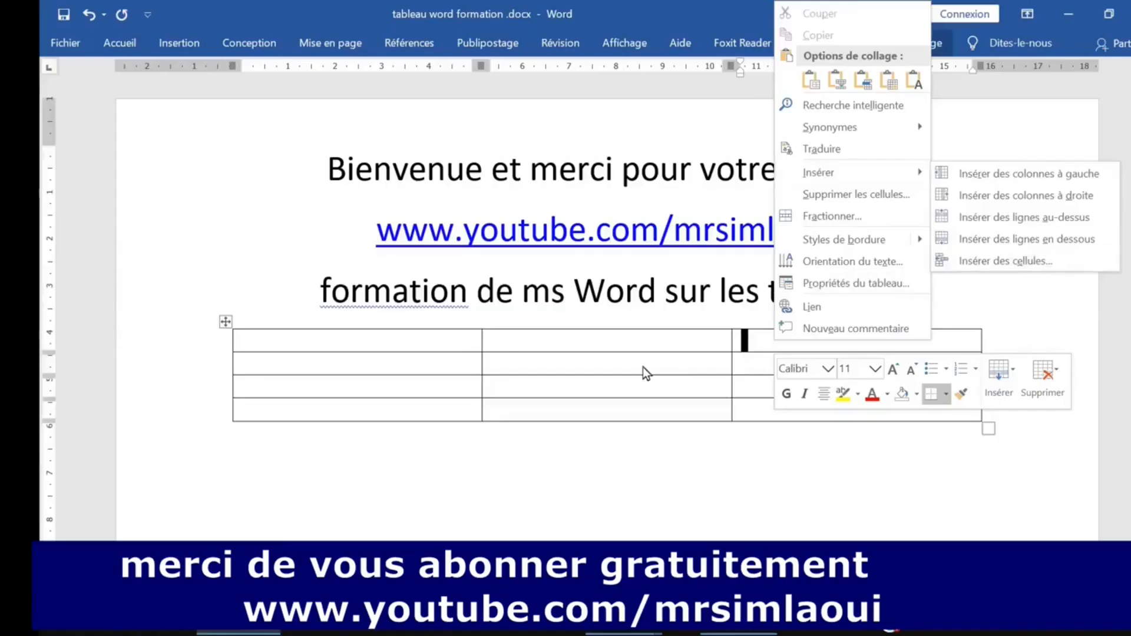
Fill the four cells of the table's middle column with 1, 2, 3 and 4 from the first row down
left_click(645, 366)
left_click(694, 341)
left_click_drag(569, 340, 566, 419)
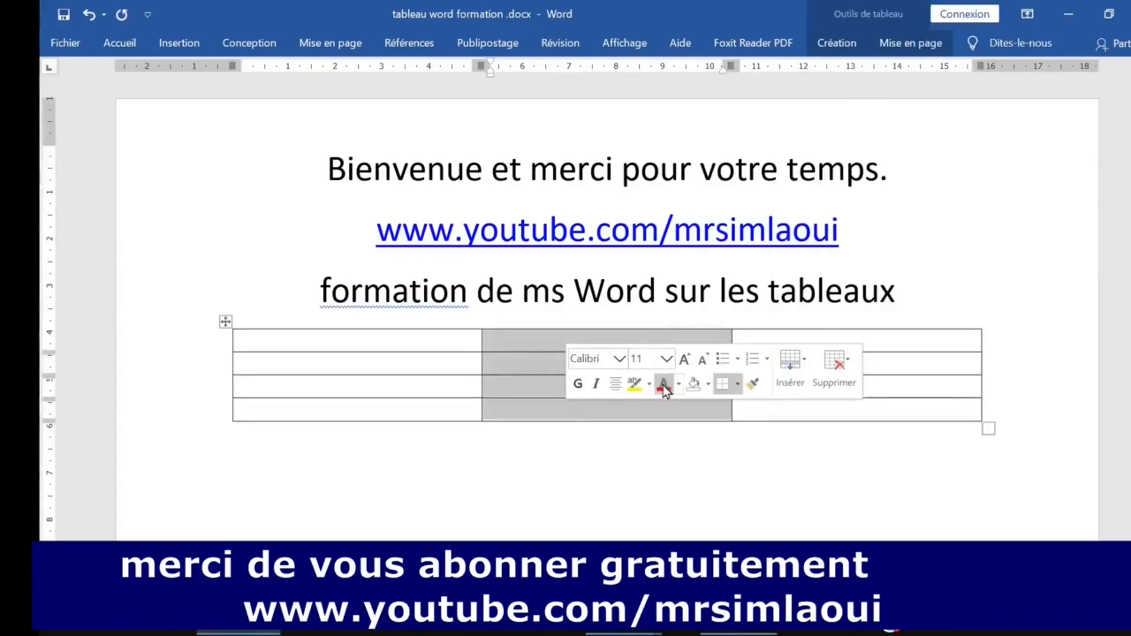
left_click(536, 349)
left_click_drag(581, 339, 581, 409)
left_click(592, 336)
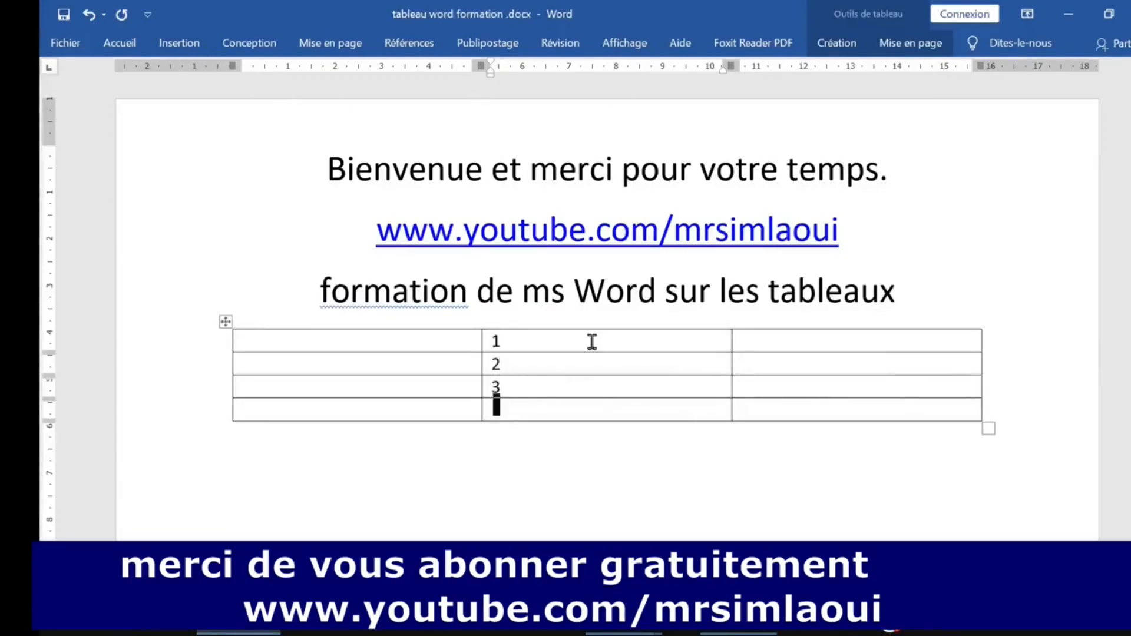
Apply yellow background shading to all four cells of the numbered middle column
left_click_drag(513, 342, 522, 425)
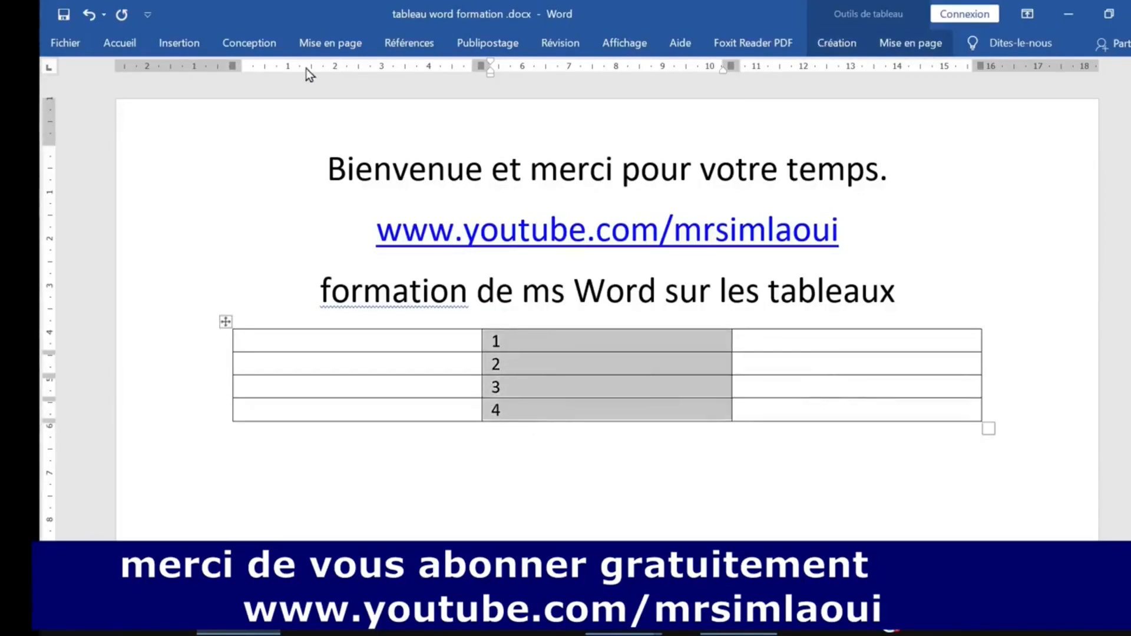
left_click(831, 46)
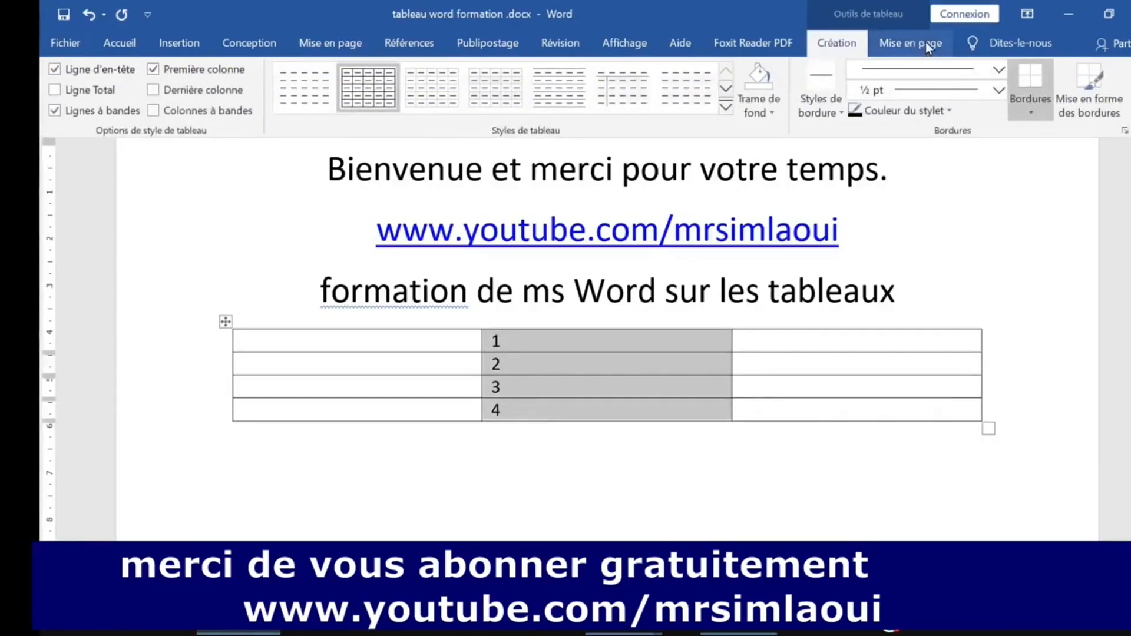
left_click(772, 114)
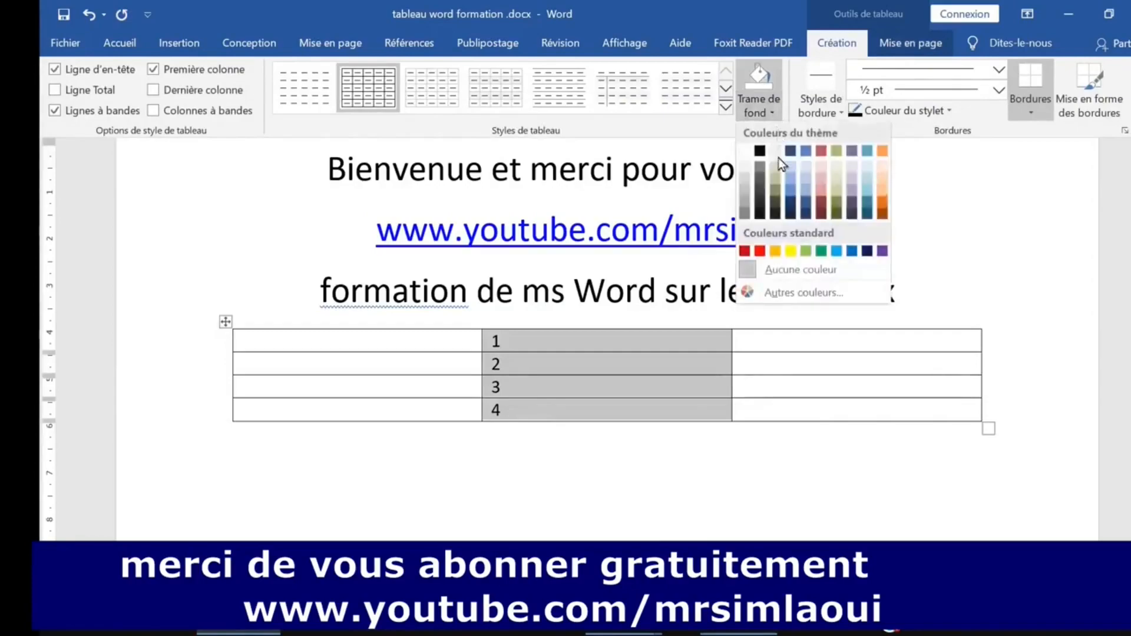
left_click(788, 251)
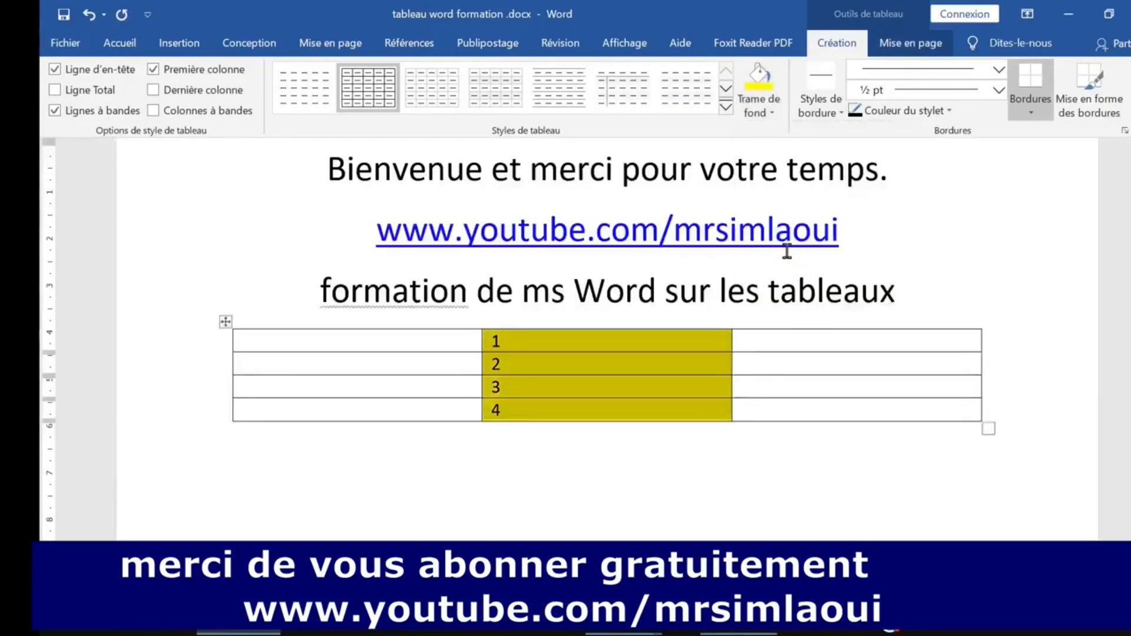
left_click(729, 337)
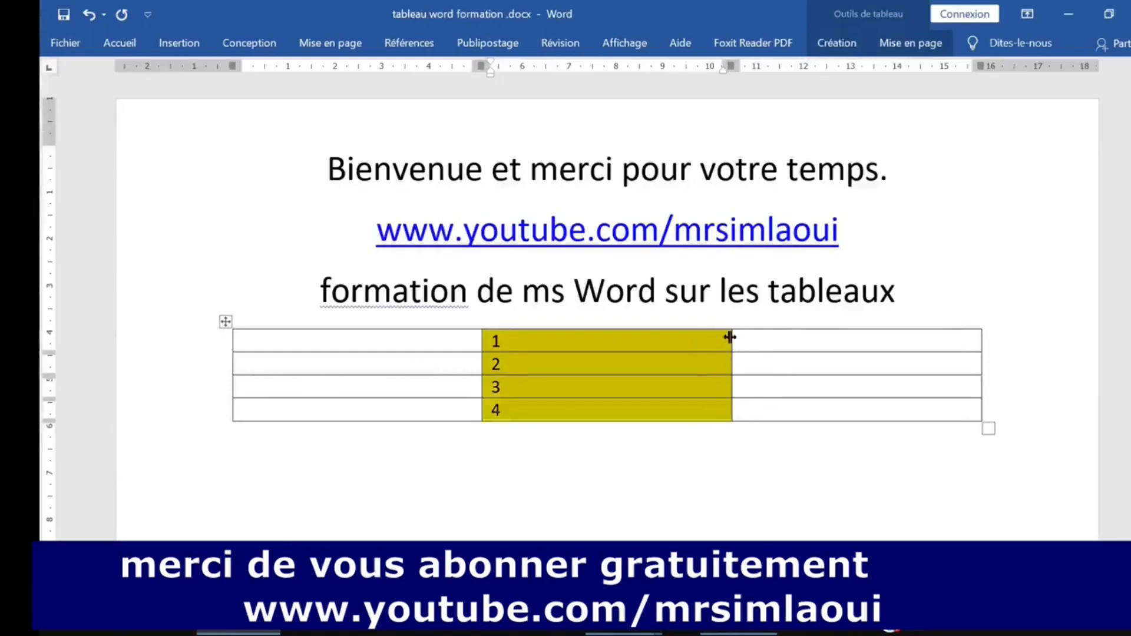
Narrow the yellow column to about 2.17 cm by moving the border it shares with the last column
left_click(732, 338)
key("Left")
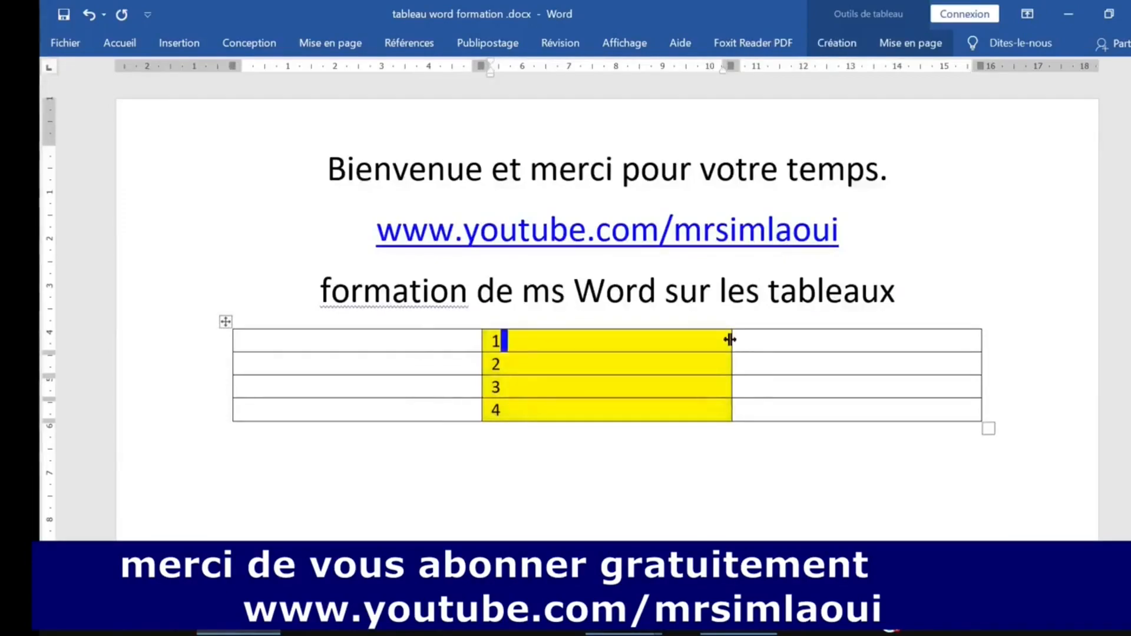
left_click_drag(730, 340, 583, 339)
left_click(644, 340)
left_click(543, 343)
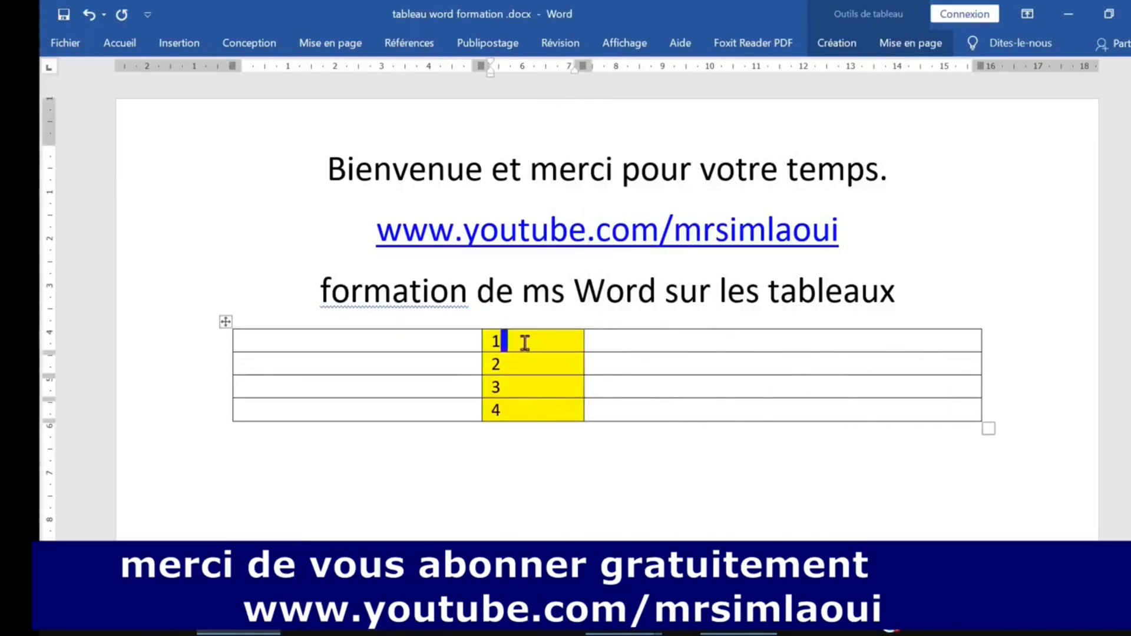
Examine the options for inserting rows, columns and cells around the cell containing 1
scroll(578, 203, "down", 5)
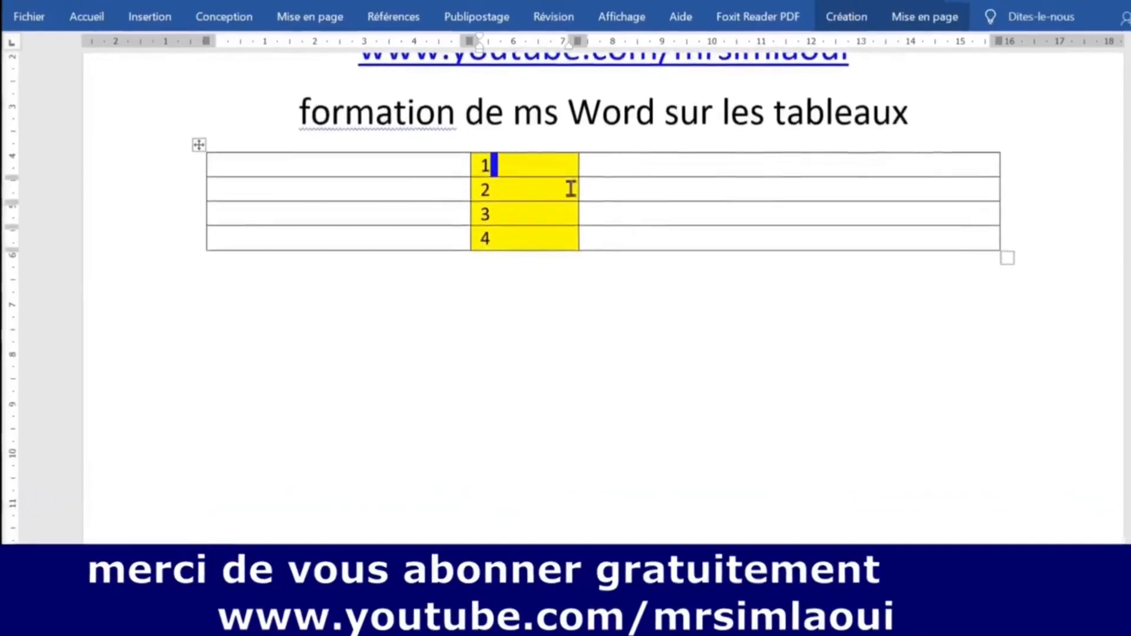
right_click(519, 165)
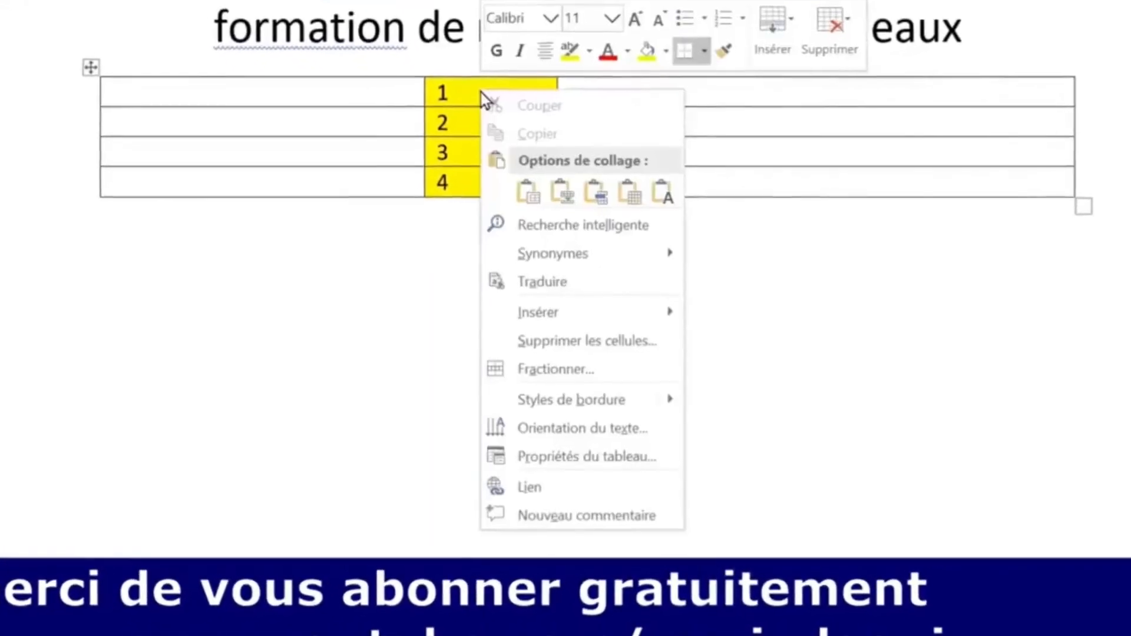
mouse_move(560, 283)
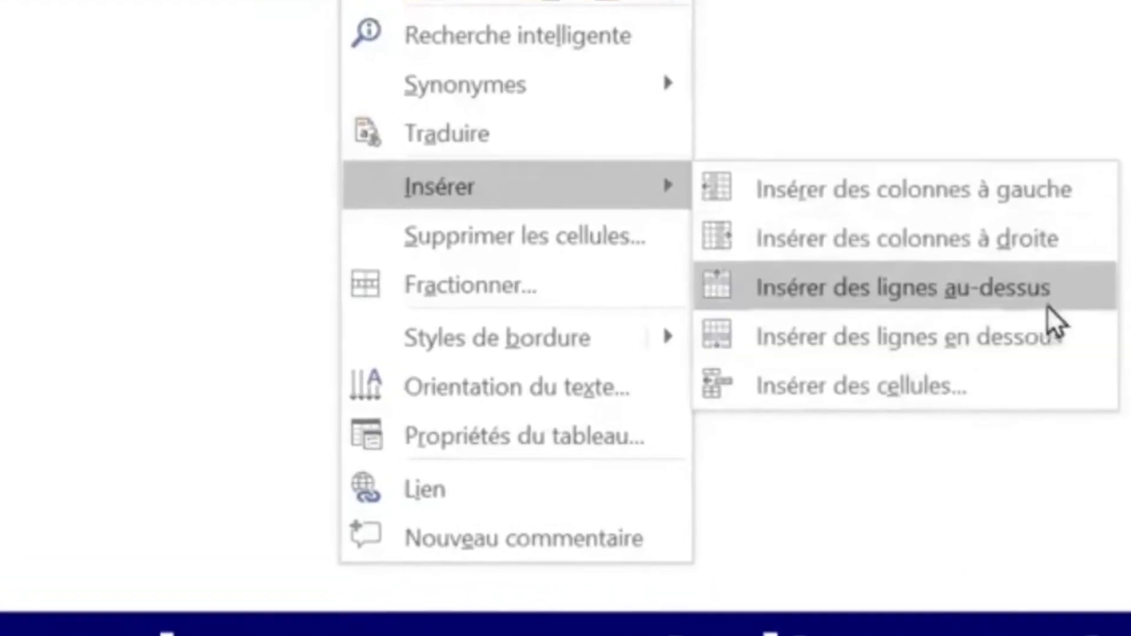
left_click(1065, 171)
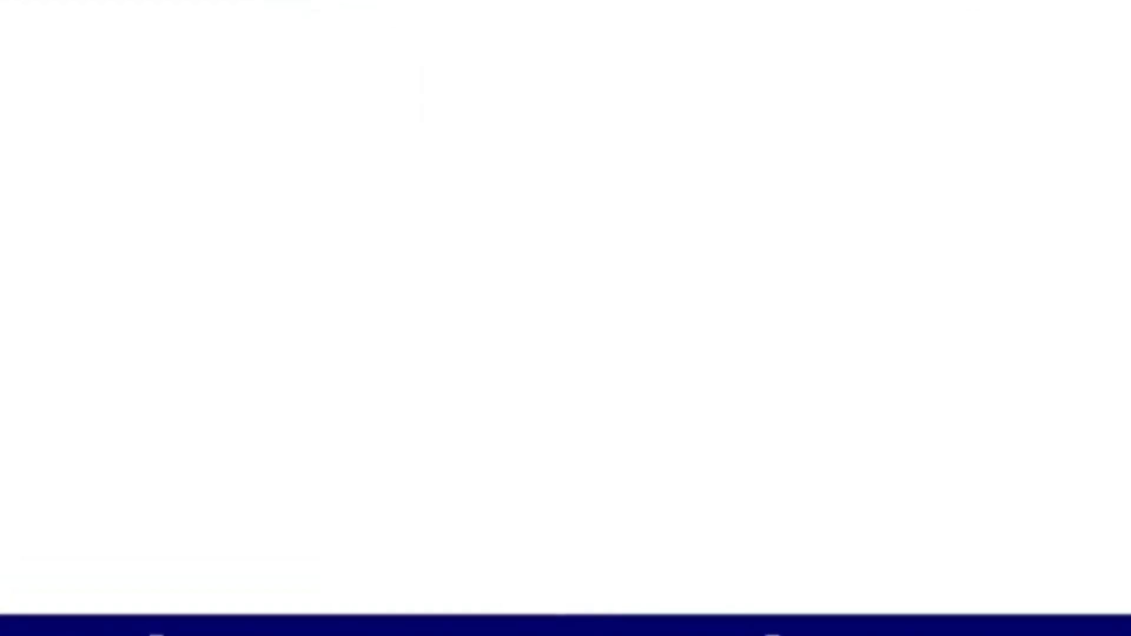
right_click(333, 1)
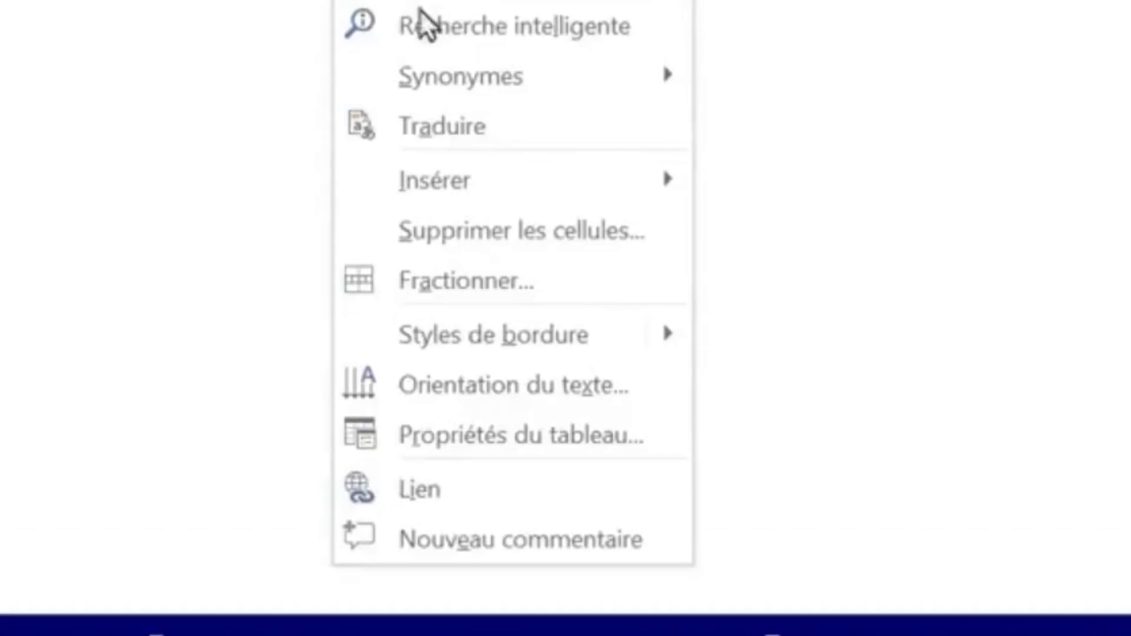
mouse_move(527, 185)
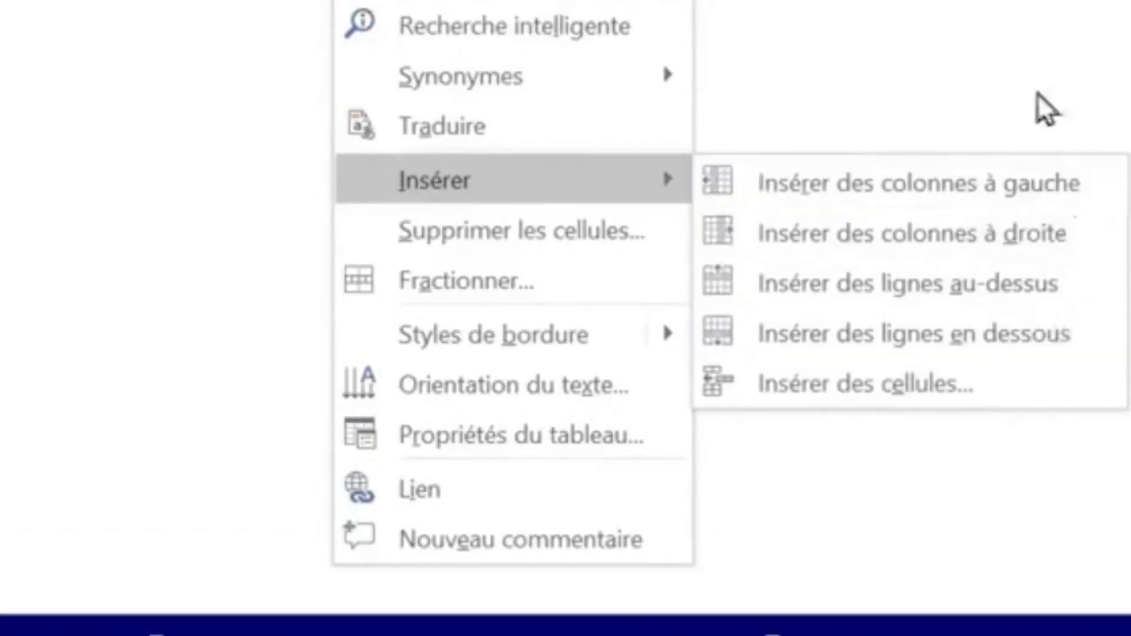
left_click(510, 187)
left_click_drag(510, 186, 570, 205)
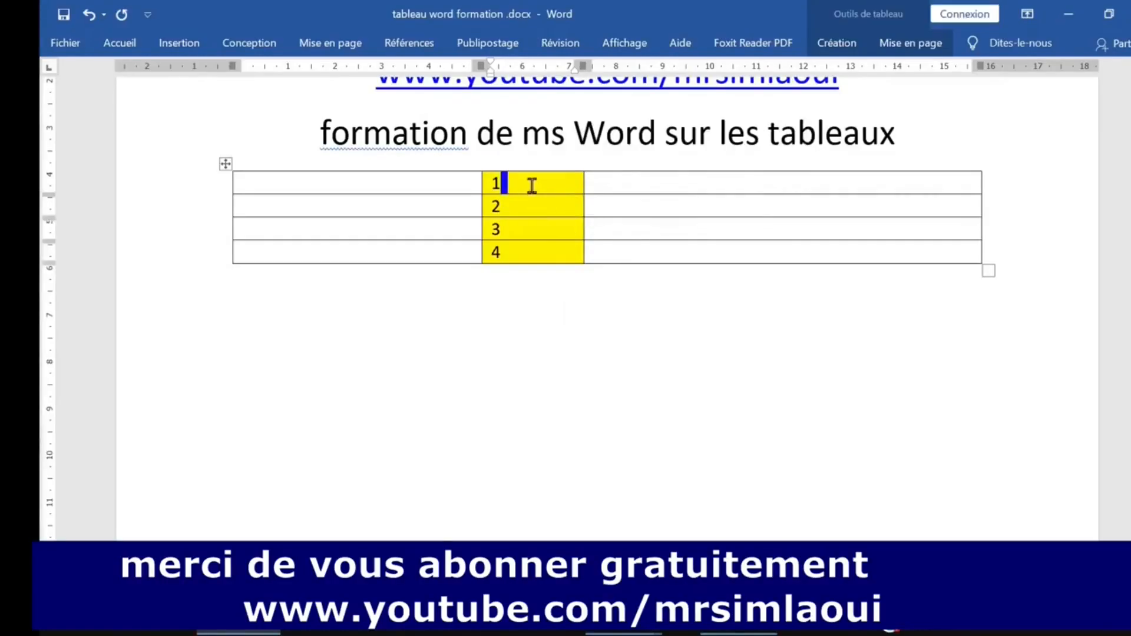
Insert a column to the left of the numbered yellow column and undo the insertion
left_click(826, 133)
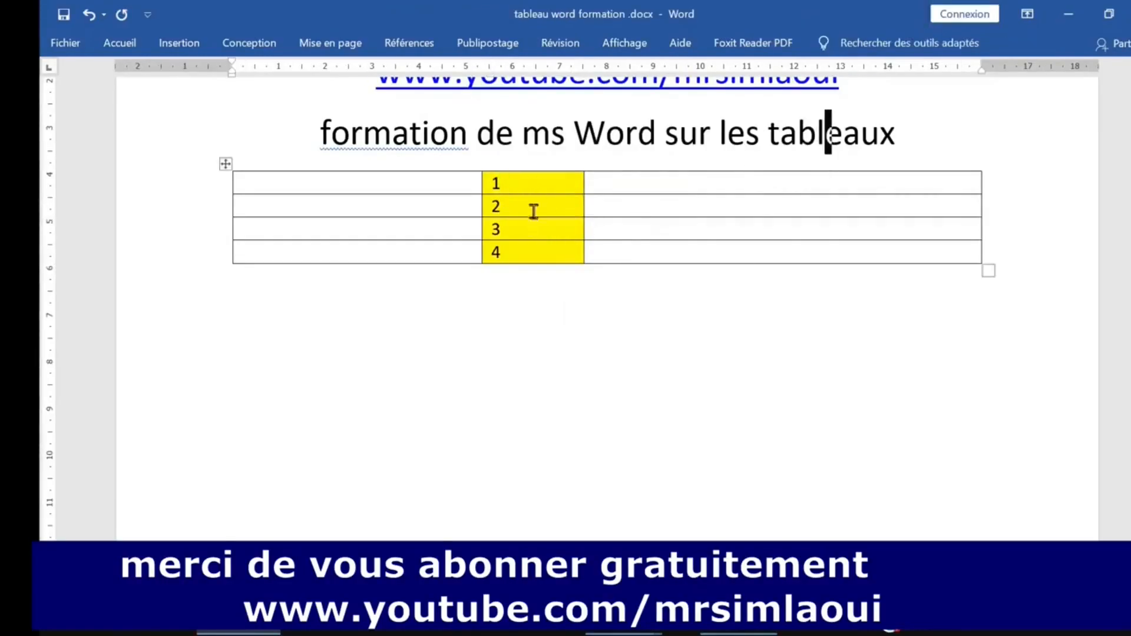
left_click(530, 190)
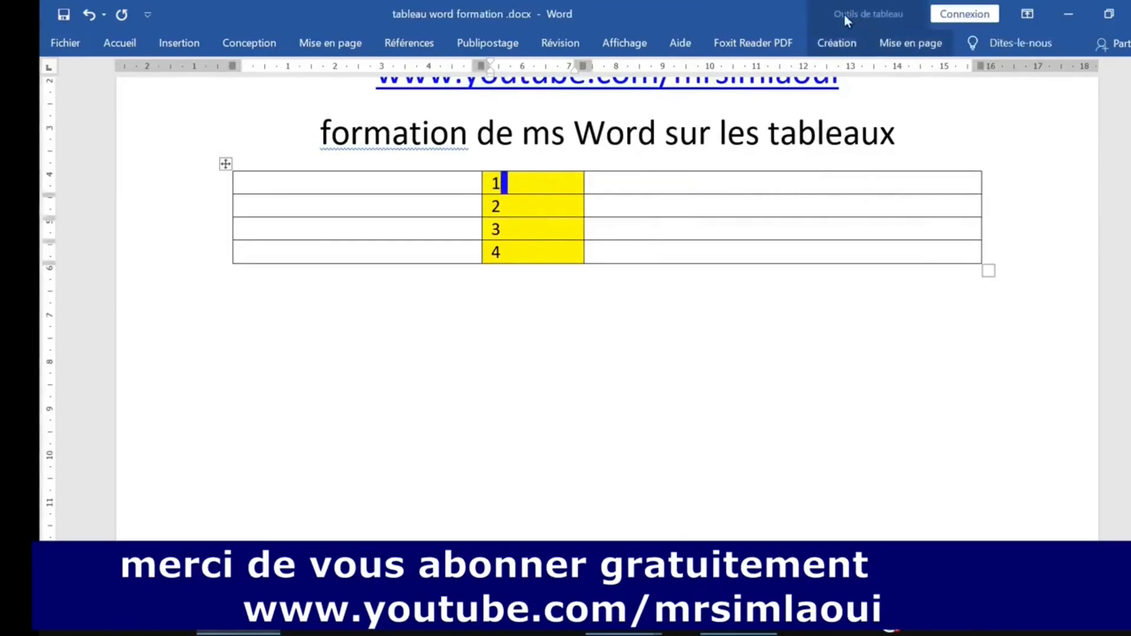
left_click(839, 44)
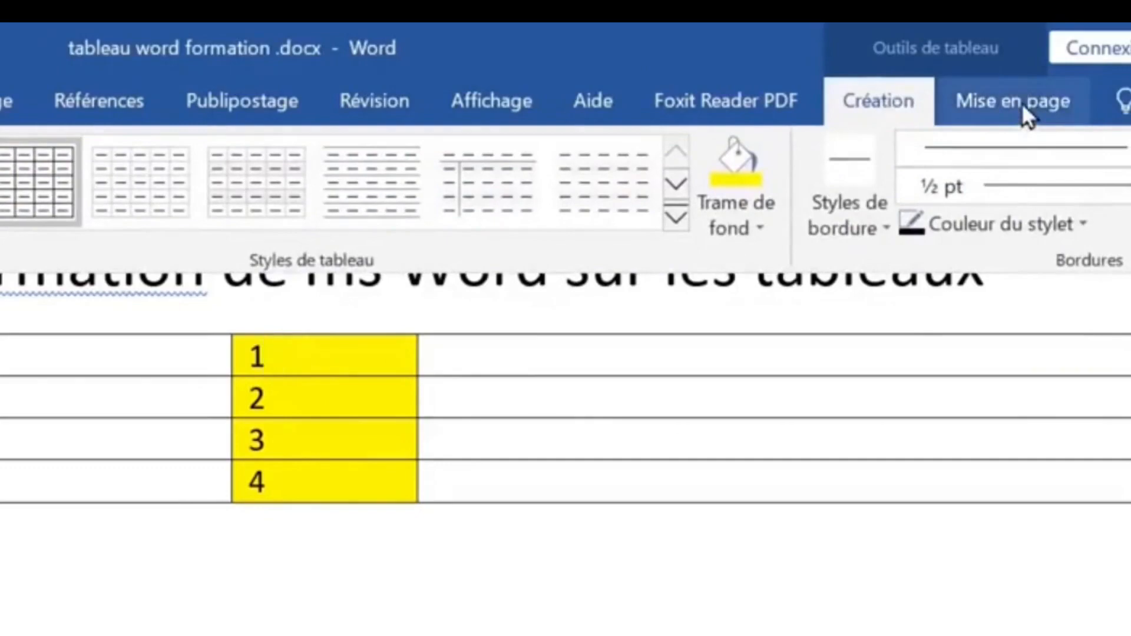
left_click(1022, 102)
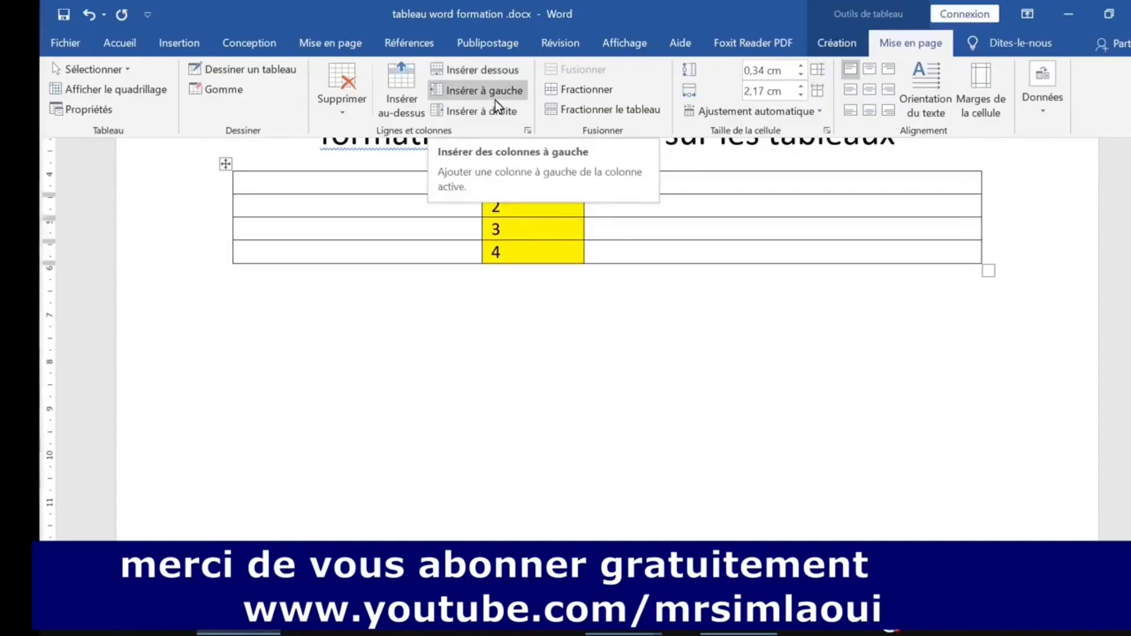
left_click(255, 204)
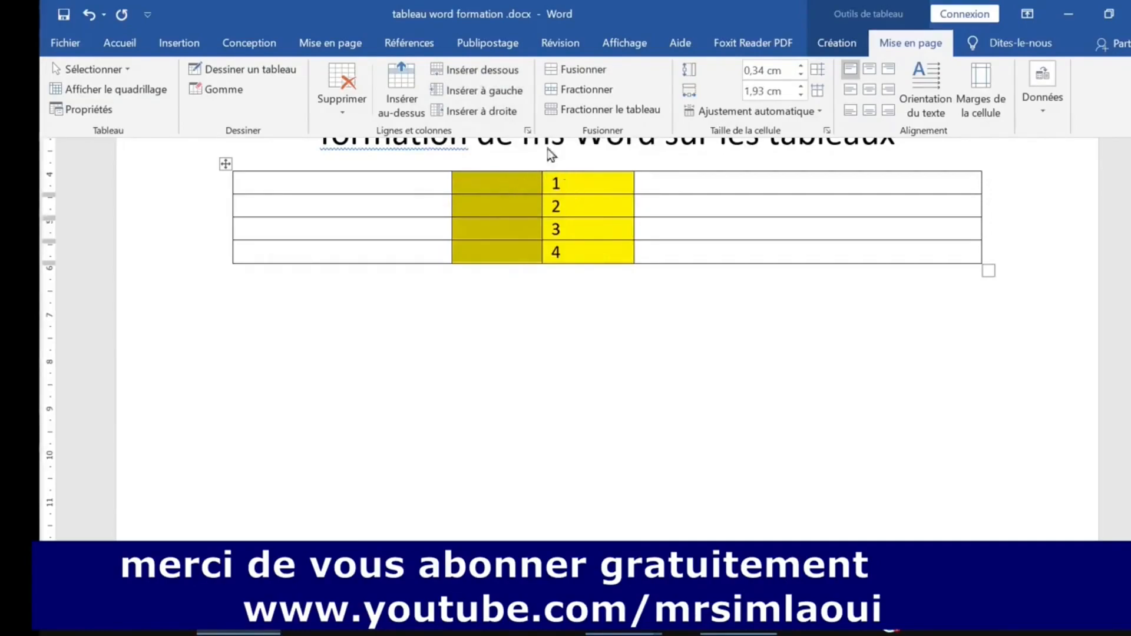
left_click(88, 17)
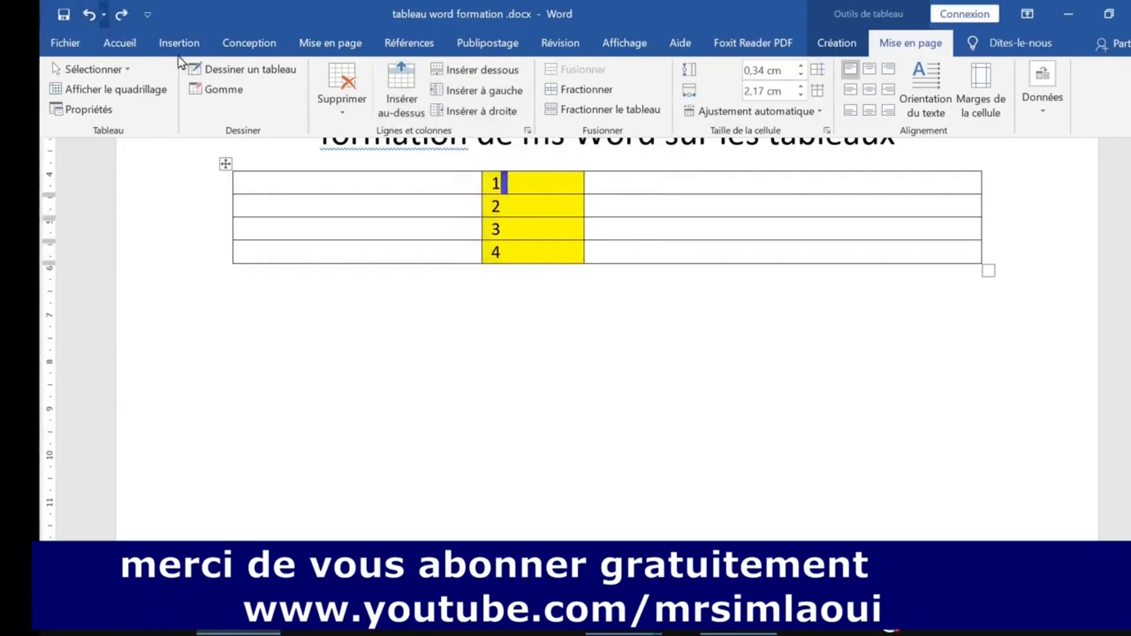
Insert a column to the right of the numbered yellow column, select its cells, and undo the insertion
left_click(455, 115)
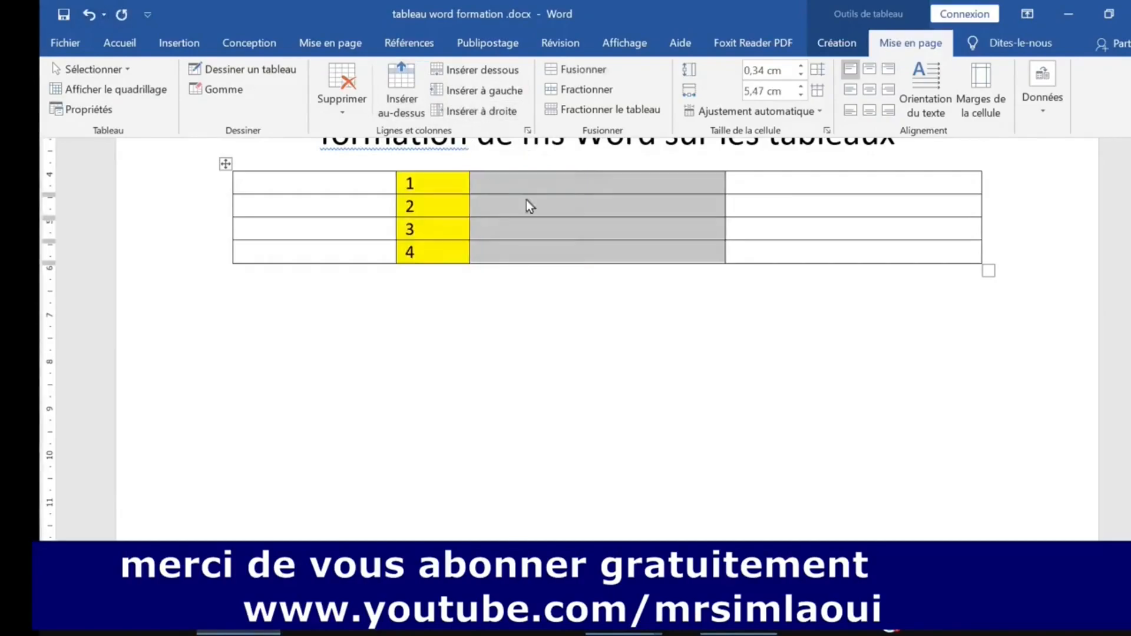
left_click(589, 181)
left_click(650, 188)
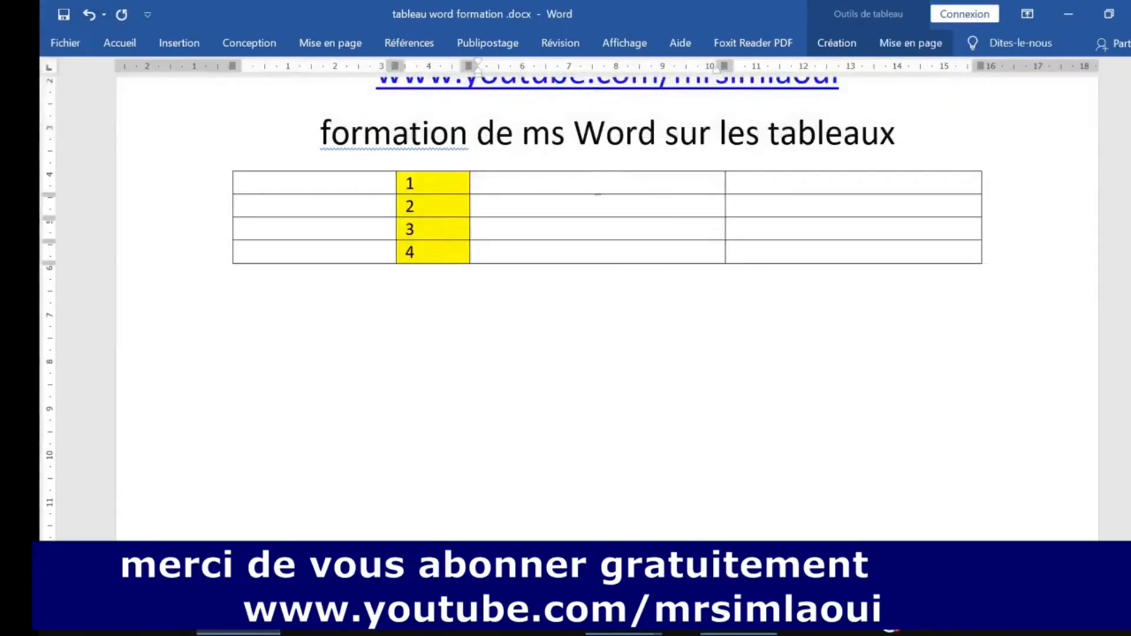
left_click_drag(597, 185, 598, 248)
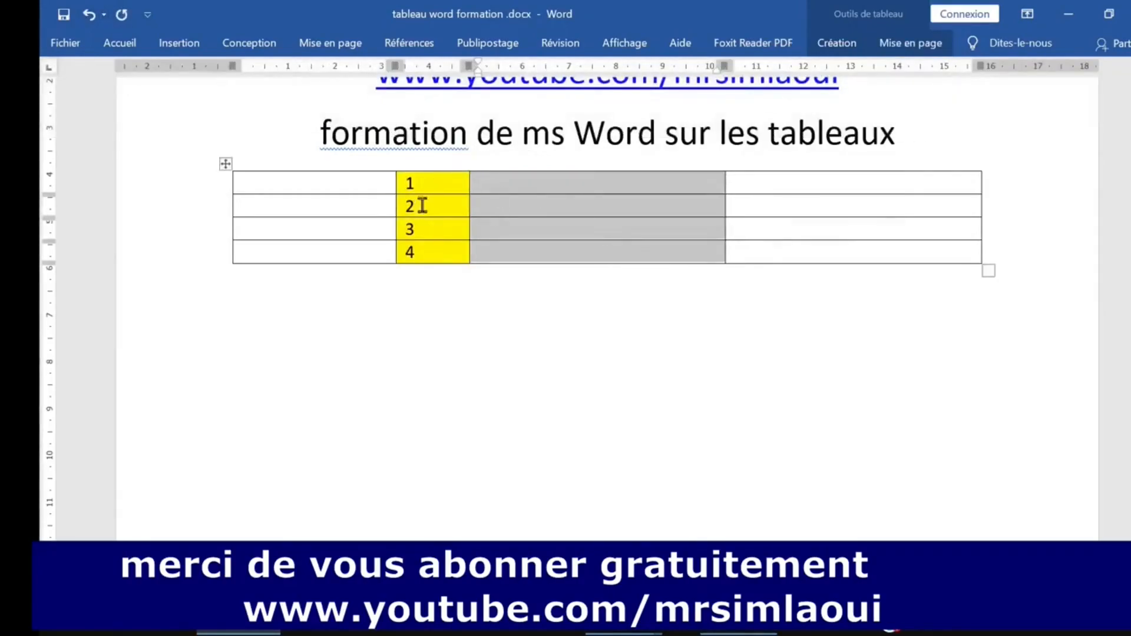
left_click(87, 19)
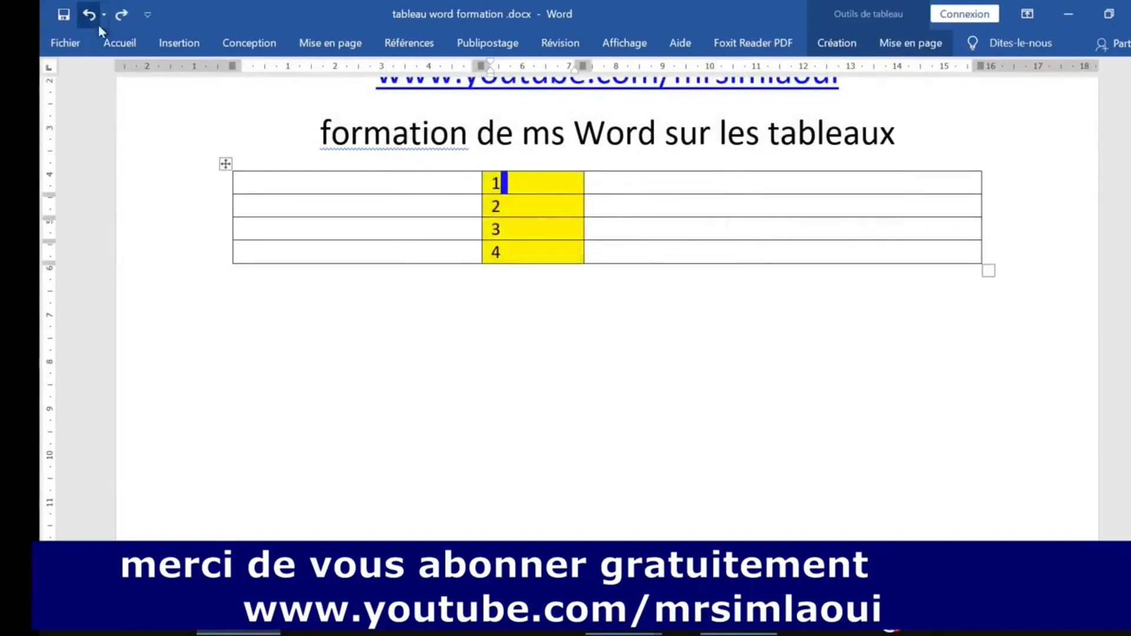
Insert three columns to the left of the numbered yellow column
left_click(895, 42)
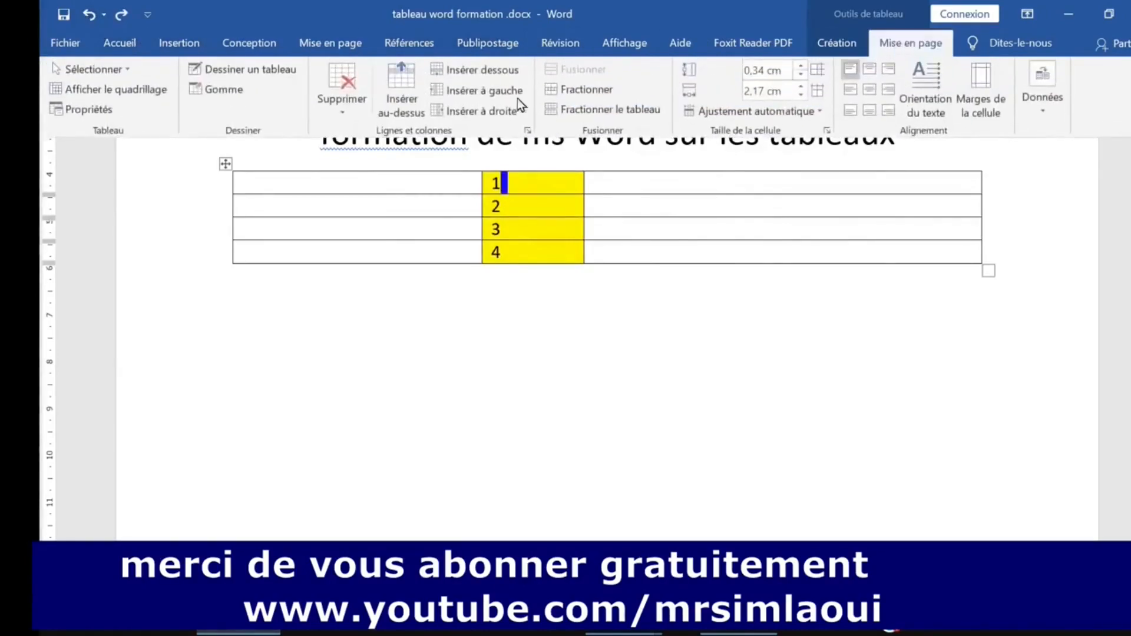
left_click(493, 95)
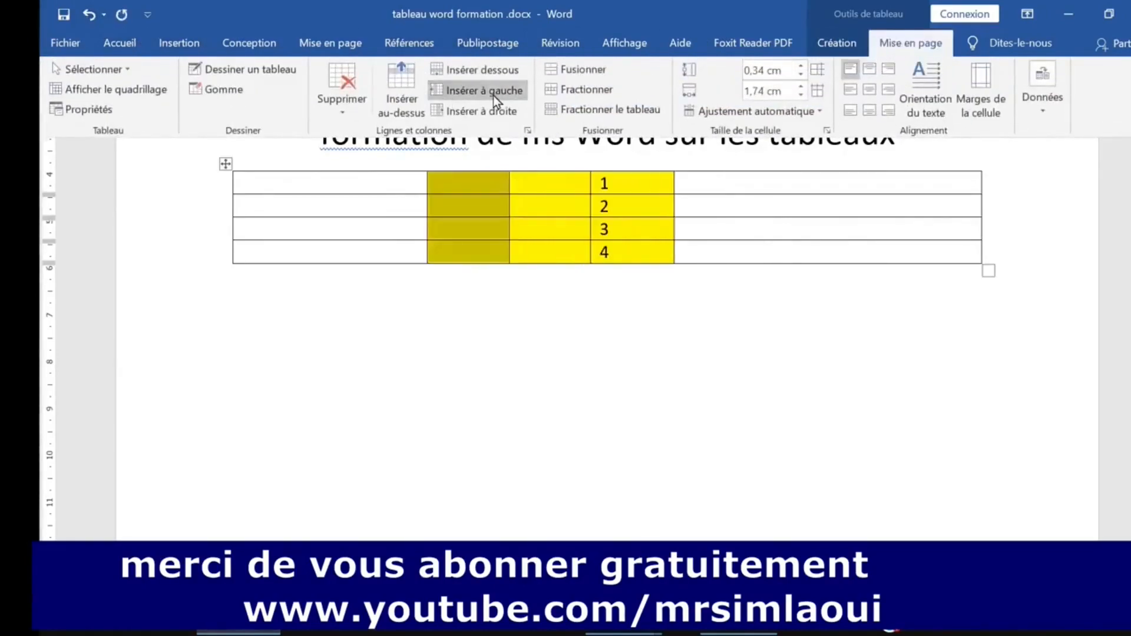
left_click(493, 95)
left_click(593, 199)
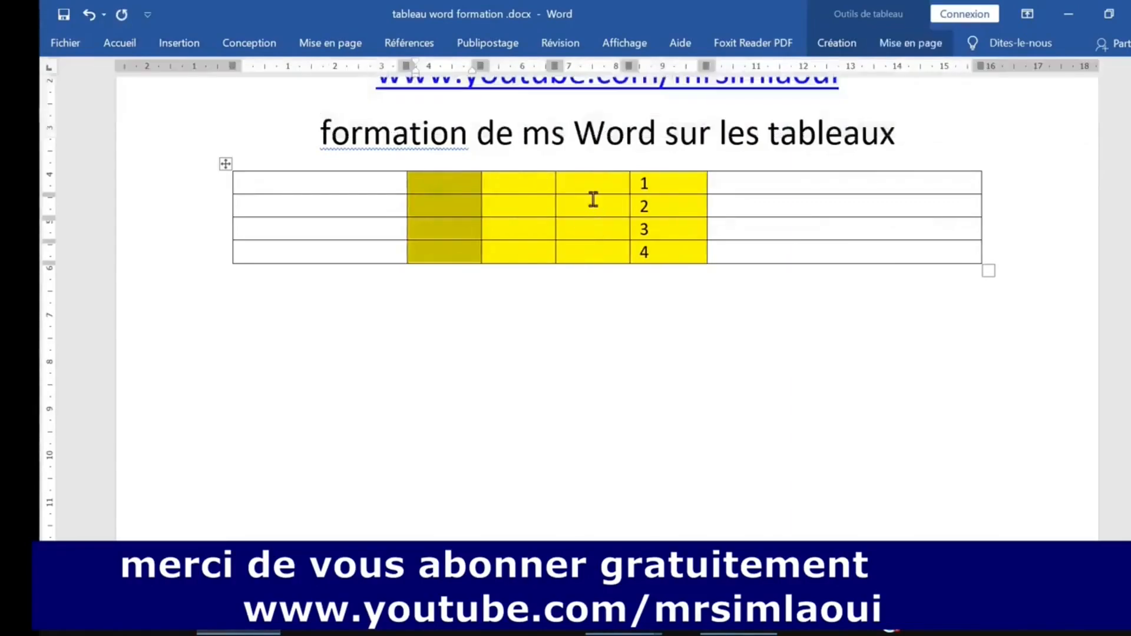
Repeat the column insertion from the leftmost yellow column to add 16 more columns on its left
left_click(460, 187)
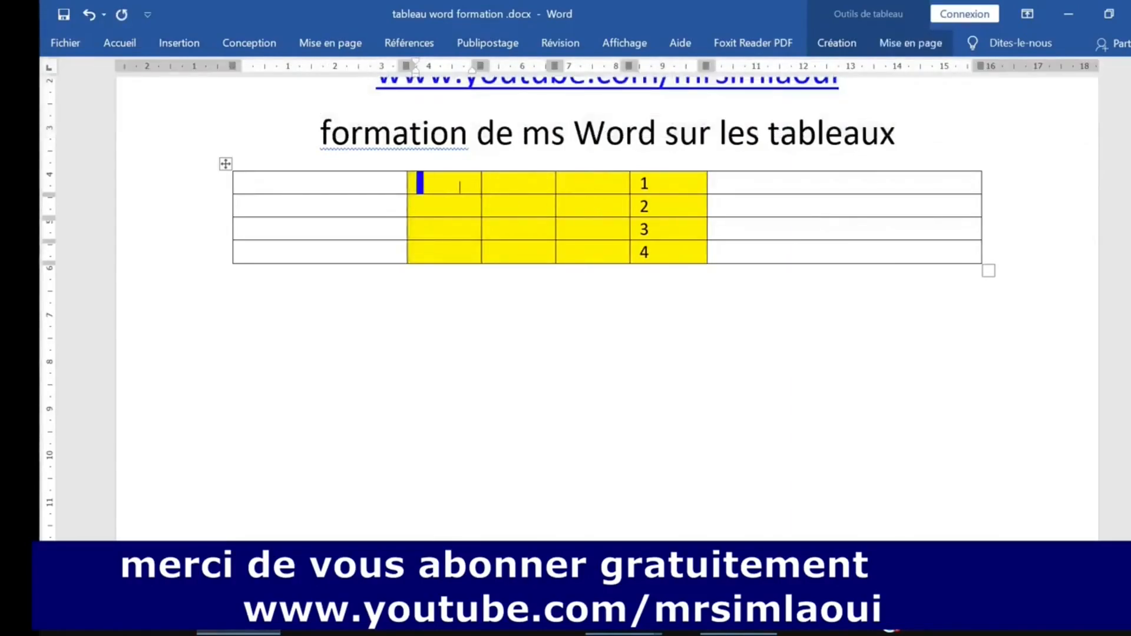
key("F4")
key("F4")
key("F4")
key("F4")
key("F4")
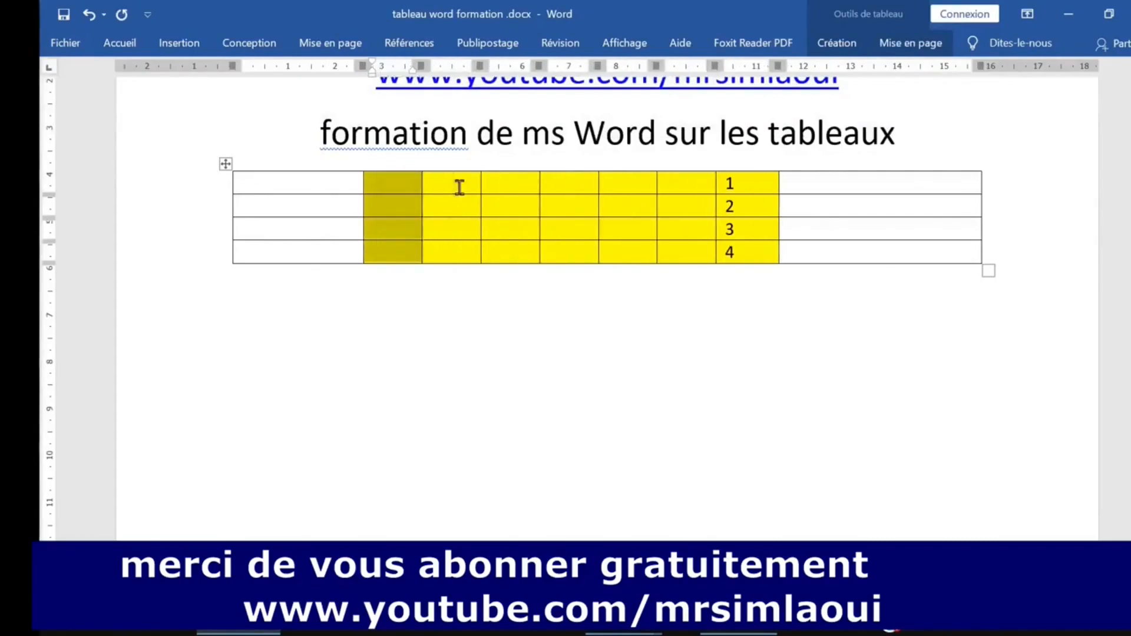
key("F4")
key("F4")
key("F4")
key("F4")
key("F4")
key("F4")
key("F4")
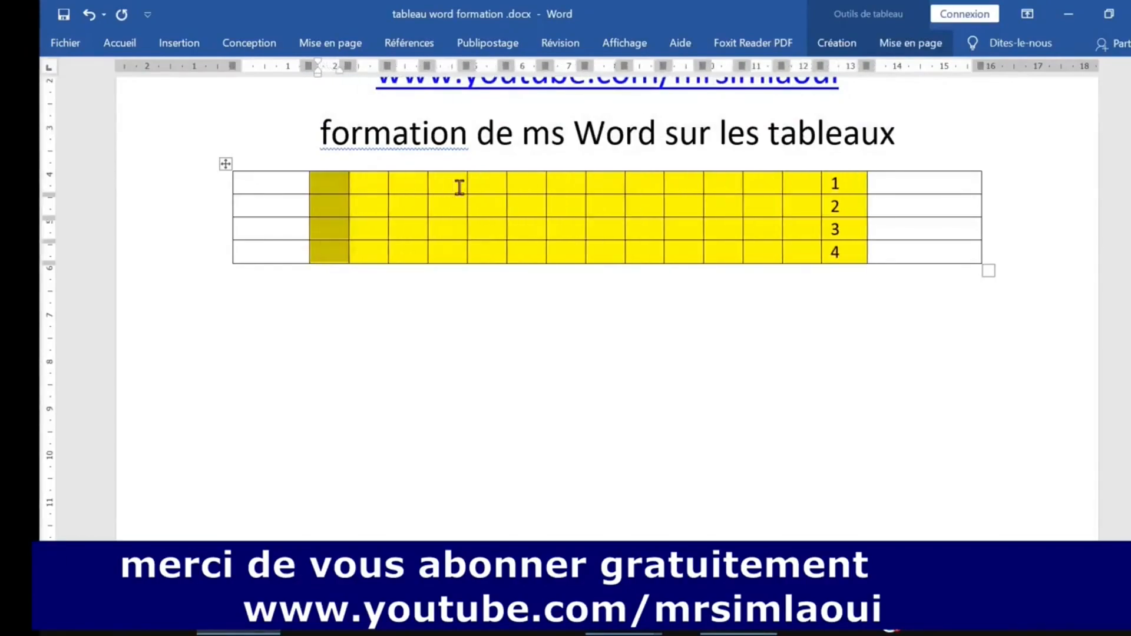
key("F4")
key("F4")
key("F4")
key("F4")
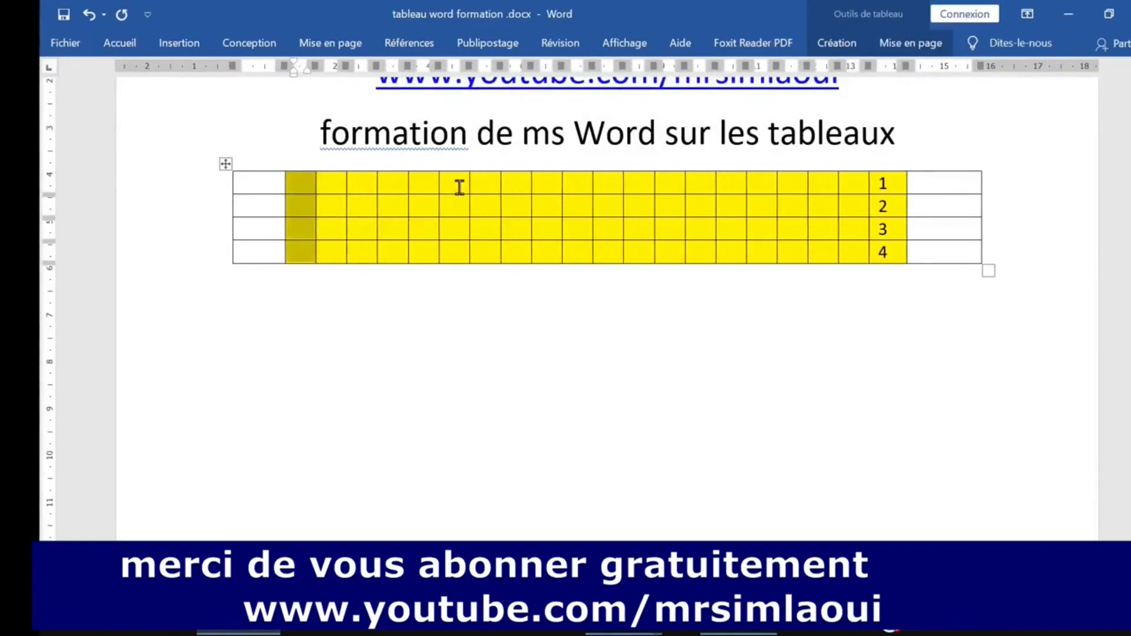
Undo all the repeated column insertions beside the numbered yellow column, back to the three-column table
key("ctrl+z")
key("ctrl+z")
key("ctrl+z")
key("ctrl+z")
key("ctrl+z")
key("ctrl+z")
key("ctrl+z")
key("ctrl+z")
key("ctrl+z")
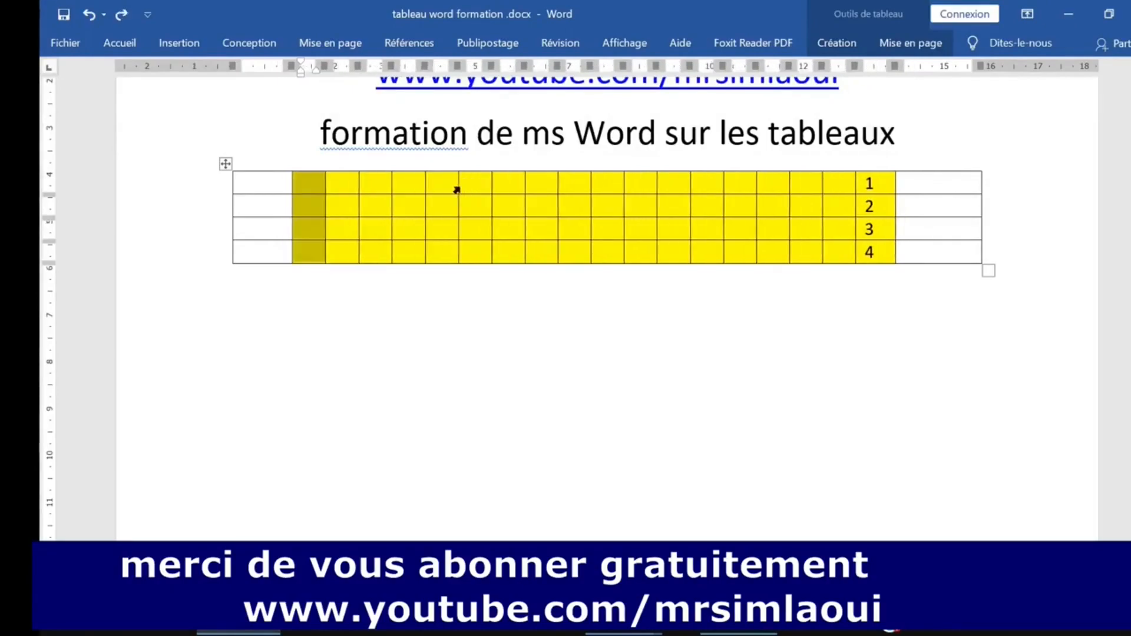
key("ctrl+z")
key("ctrl+z")
key("ctrl+z")
key("ctrl+z")
key("ctrl+z")
key("ctrl+z")
key("ctrl+z")
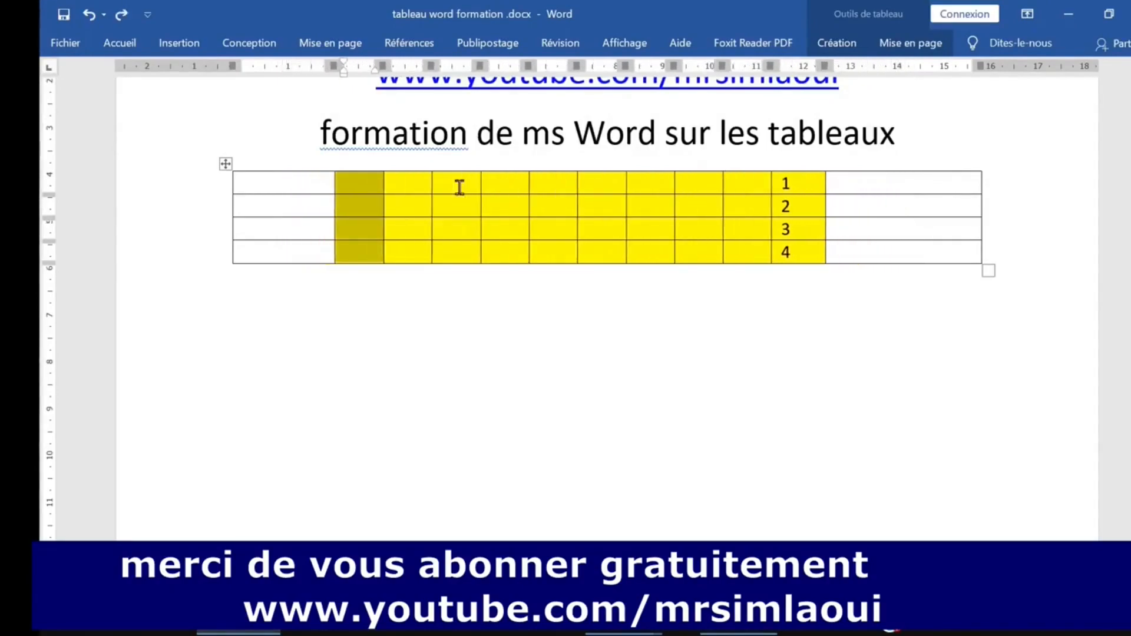
key("ctrl+z")
key("ctrl+z")
key("ctrl+z")
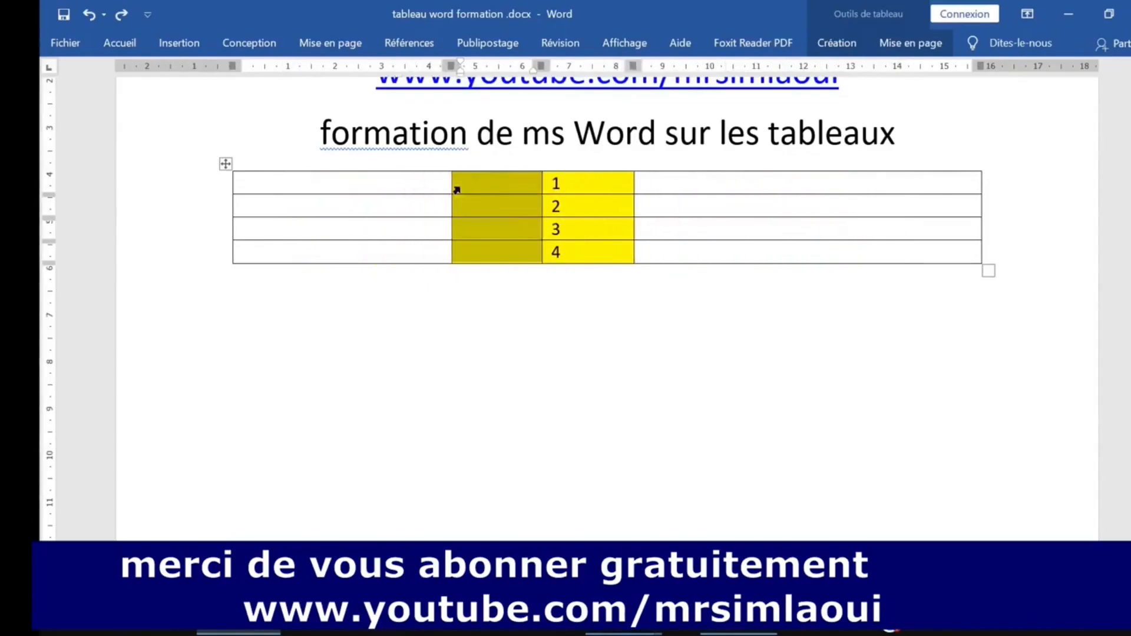
key("ctrl+z")
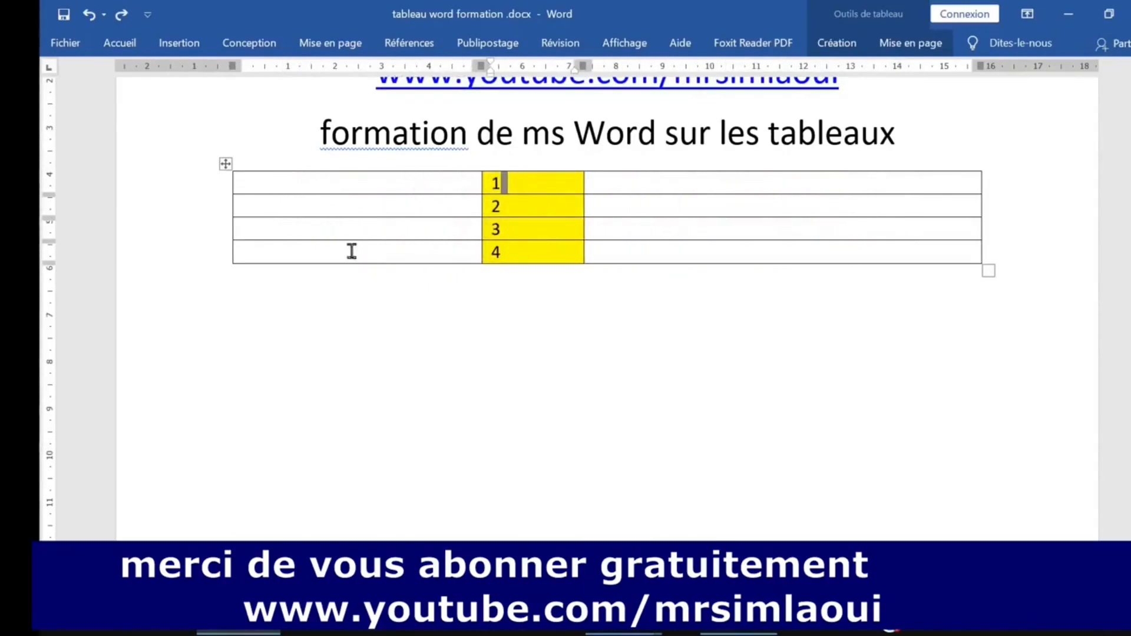
Append seven empty rows to the end of the table, below the row numbered 4
left_click_drag(295, 254, 892, 251)
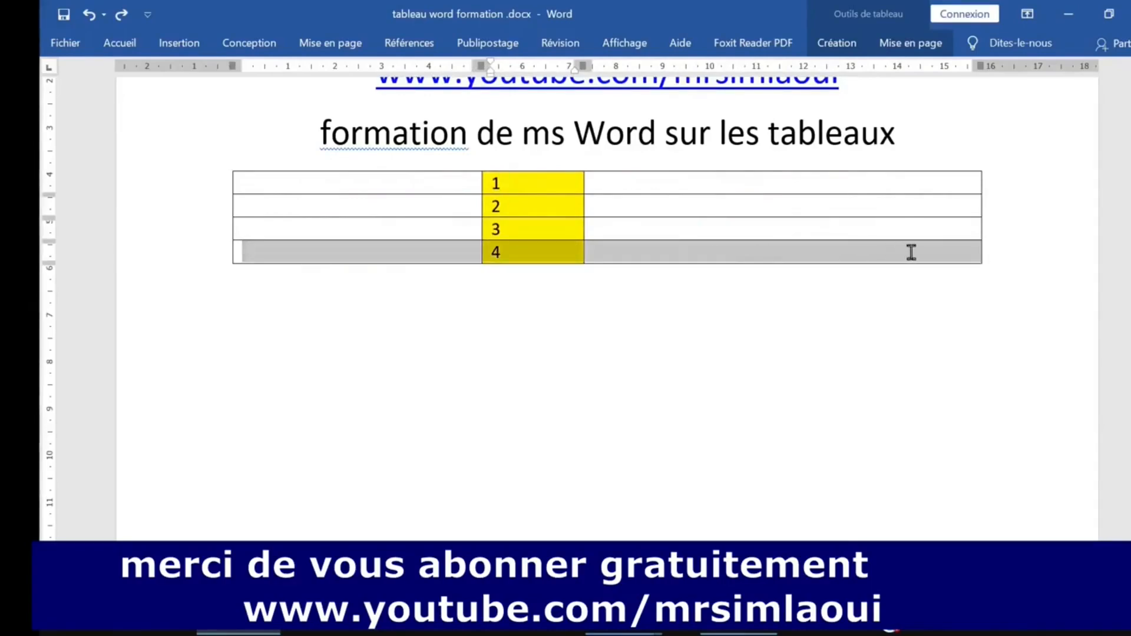
key("Left")
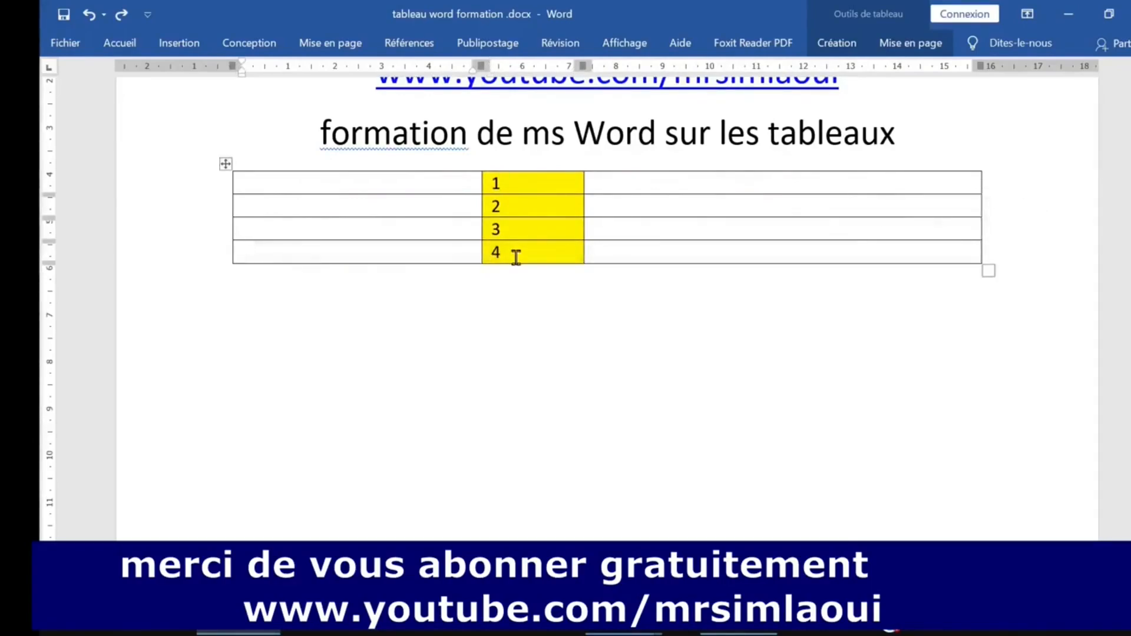
key("Tab")
key("Tab")
key("Tab")
key("Tab")
key("Tab")
key("Tab")
key("Tab")
key("Tab")
key("Tab")
key("Tab")
key("Tab")
key("Tab")
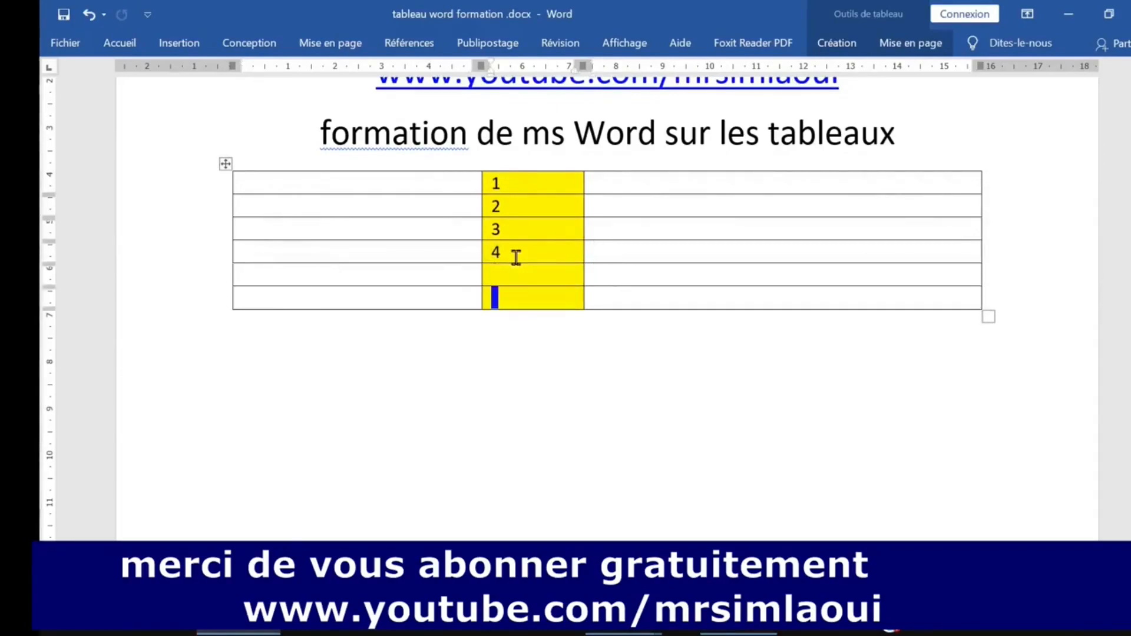
key("Tab")
key("Tab")
key("Tab")
key("Tab")
key("Tab")
key("Tab")
key("Tab")
key("Tab")
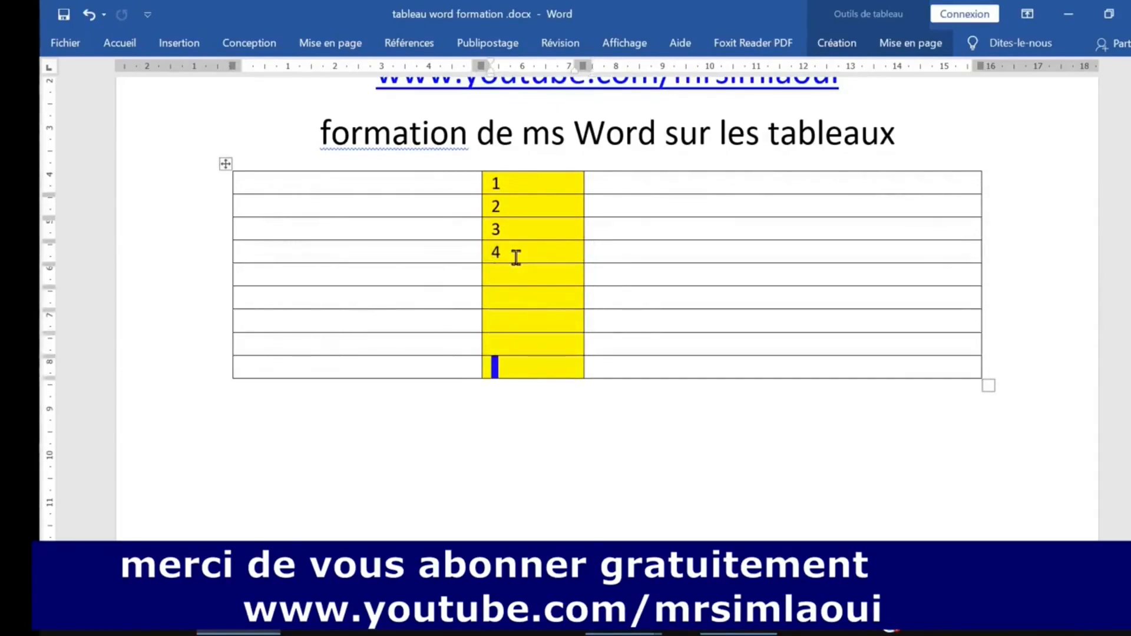
key("Tab")
key("Tab")
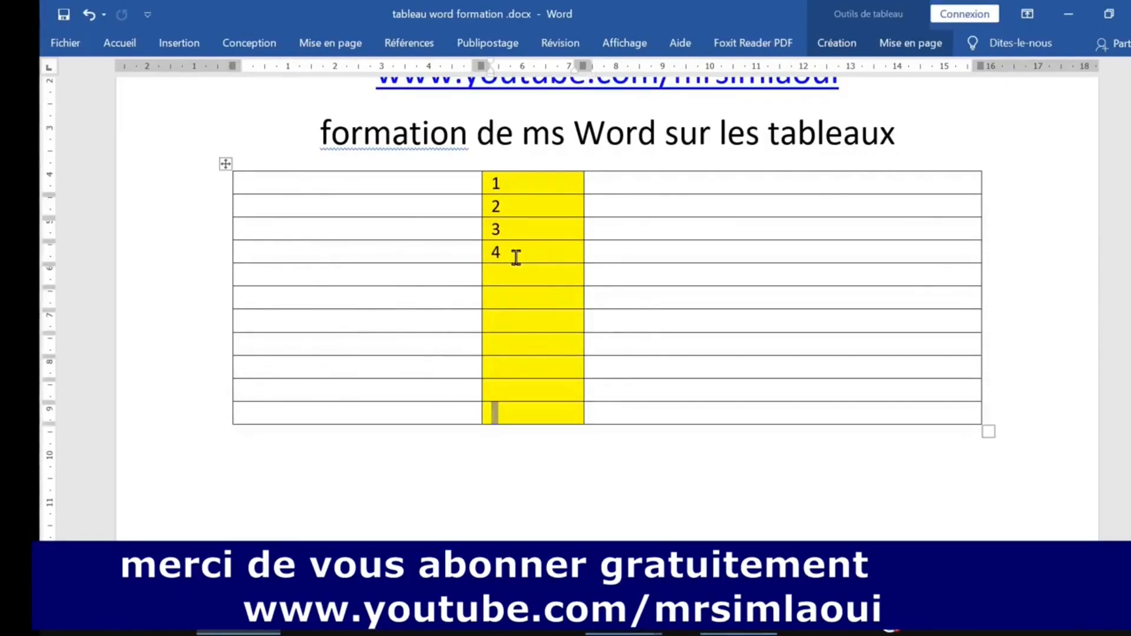
Undo the seven rows appended below the row numbered 4
key("ctrl+z")
key("ctrl+z")
key("ctrl+z")
key("ctrl+z")
key("ctrl+z")
key("ctrl+z")
key("ctrl+z")
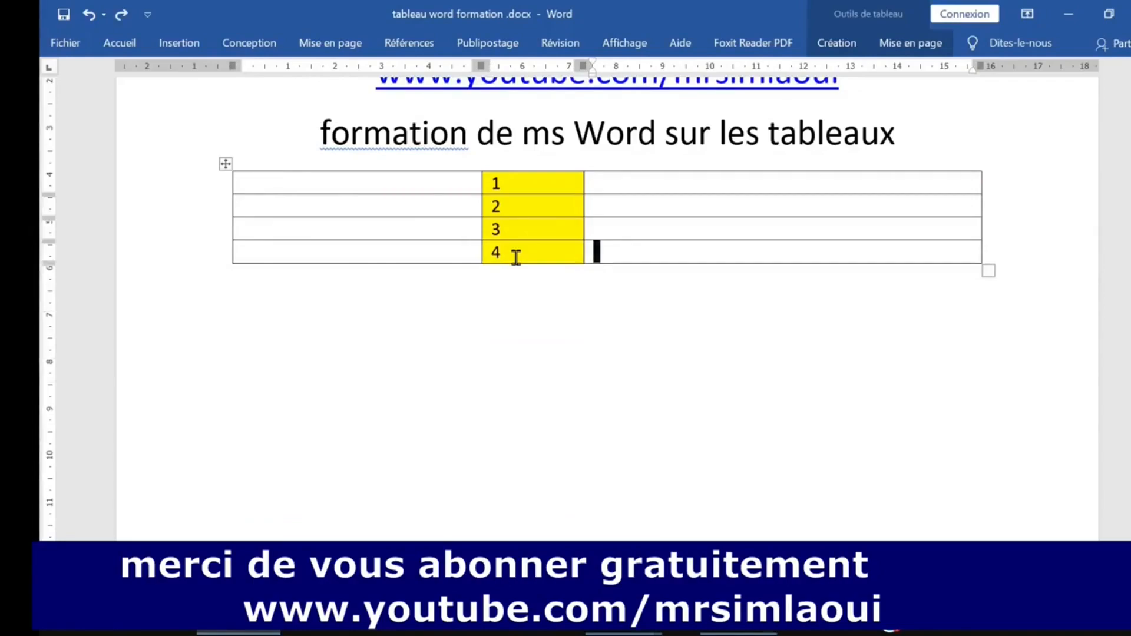
Select all cells of the row numbered 3 and open the Delete Cells options for them
left_click_drag(289, 231, 848, 231)
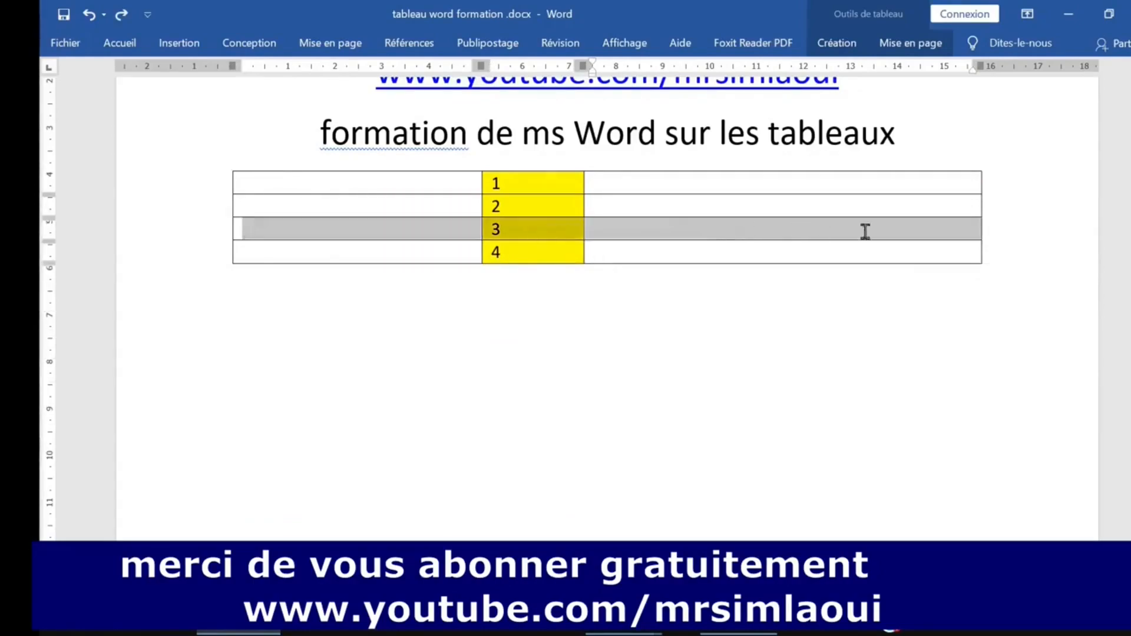
left_click(902, 231)
left_click_drag(442, 231, 802, 230)
right_click(629, 230)
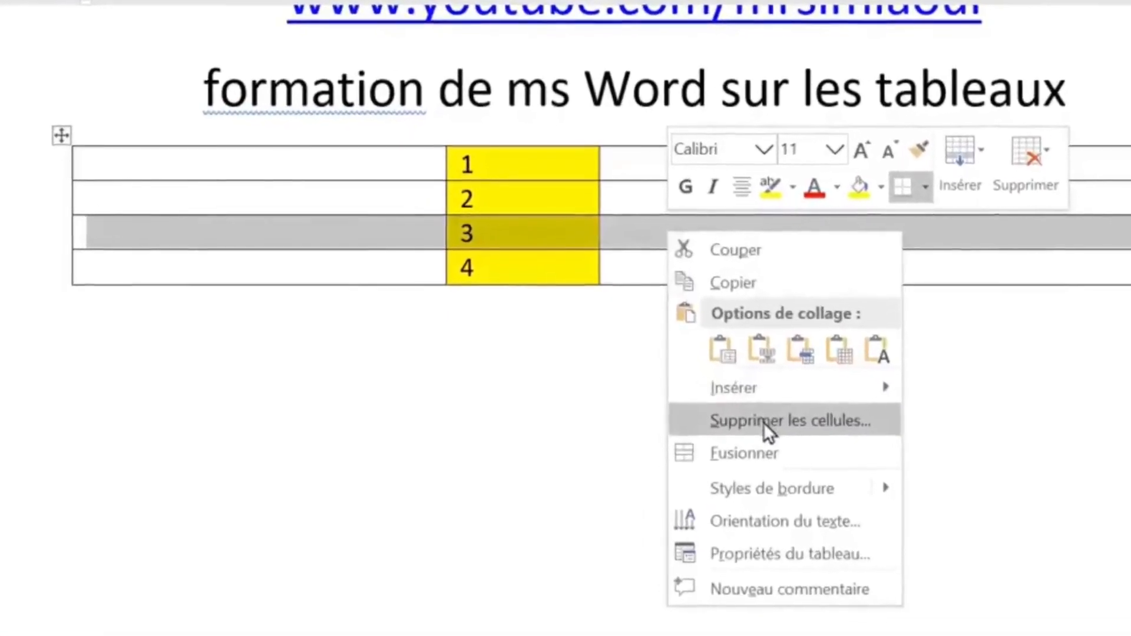
left_click(711, 353)
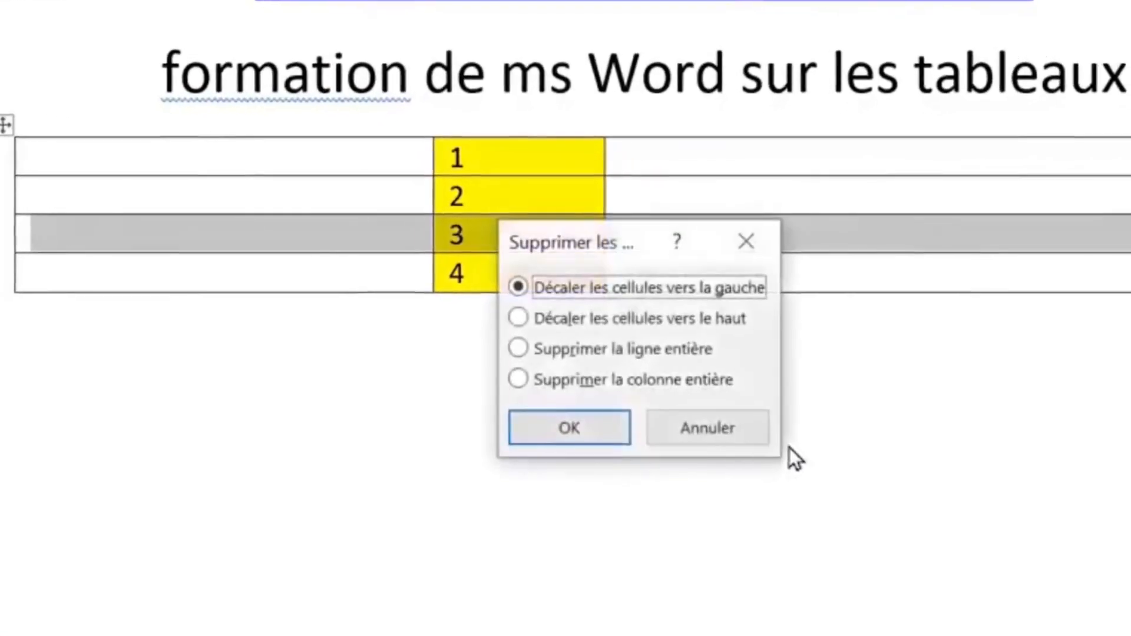